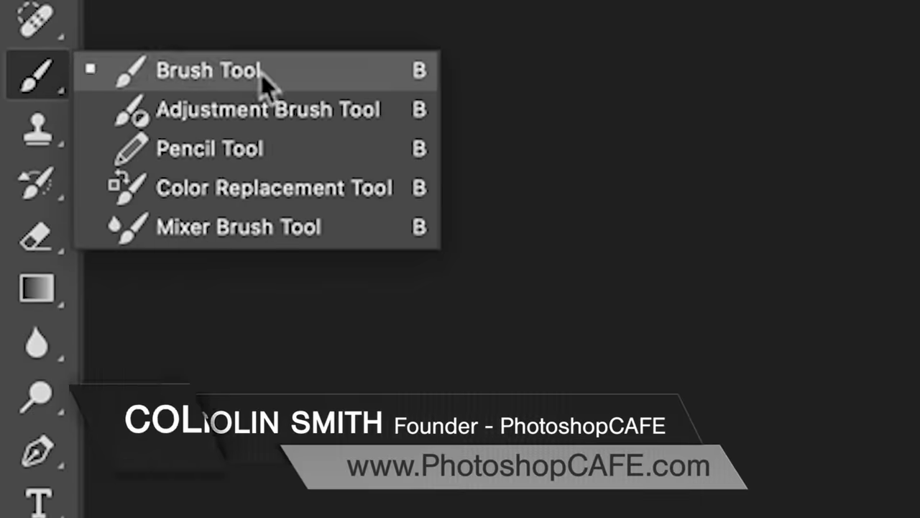
Select the Adjustment Brush Tool from the brush tool variants
{"action": "left_click", "coordinate": [259, 110]}
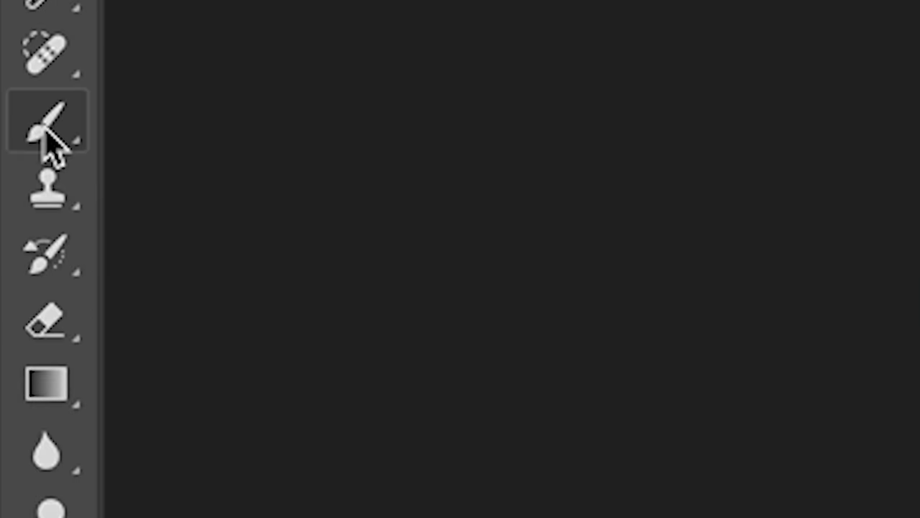
{"action": "left_click", "coordinate": [9, 160]}
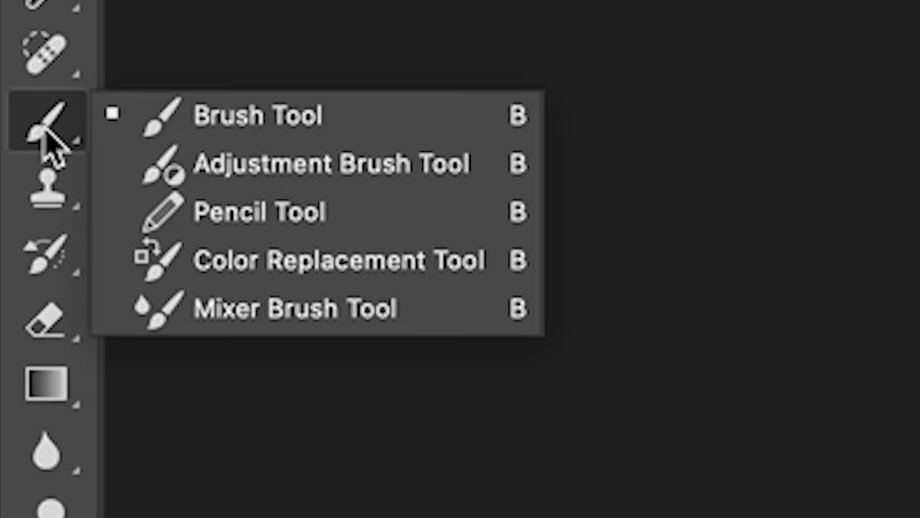
{"action": "left_click", "coordinate": [372, 179]}
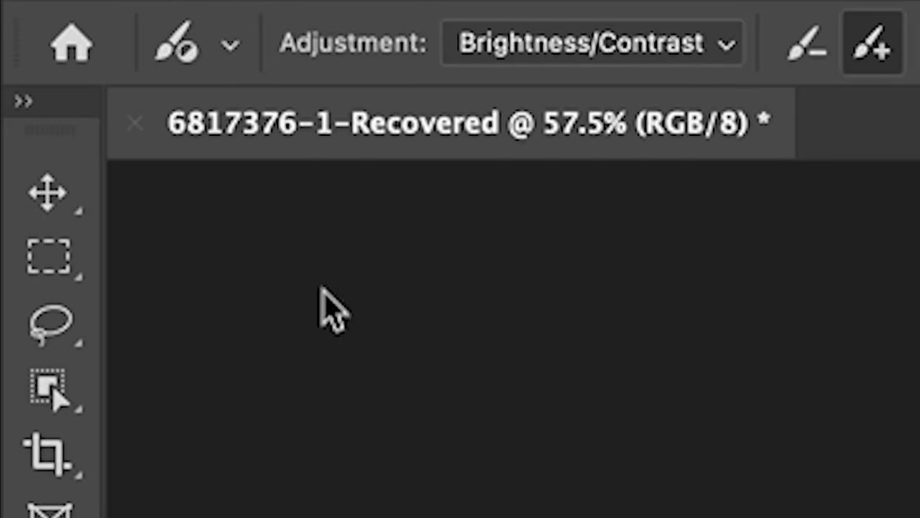
Choose Brightness/Contrast as the Adjustment Brush's adjustment type
{"action": "left_click", "coordinate": [586, 44]}
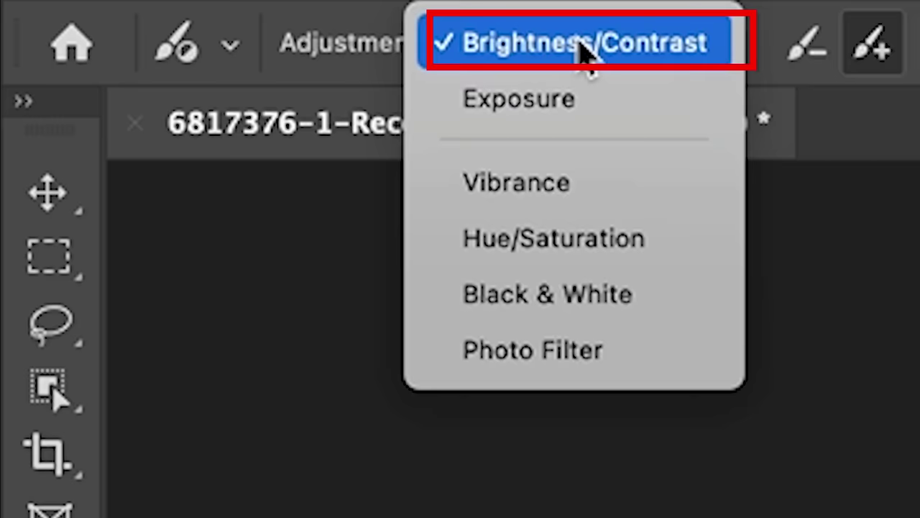
{"action": "left_click", "coordinate": [625, 54]}
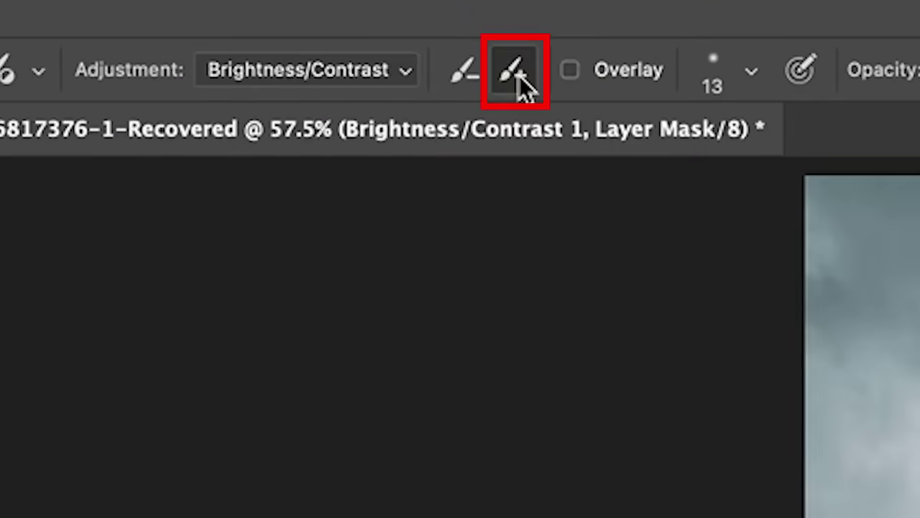
Change the brush painting mode, test darkening, then reset Brightness and Contrast to 0
{"action": "left_click", "coordinate": [164, 31]}
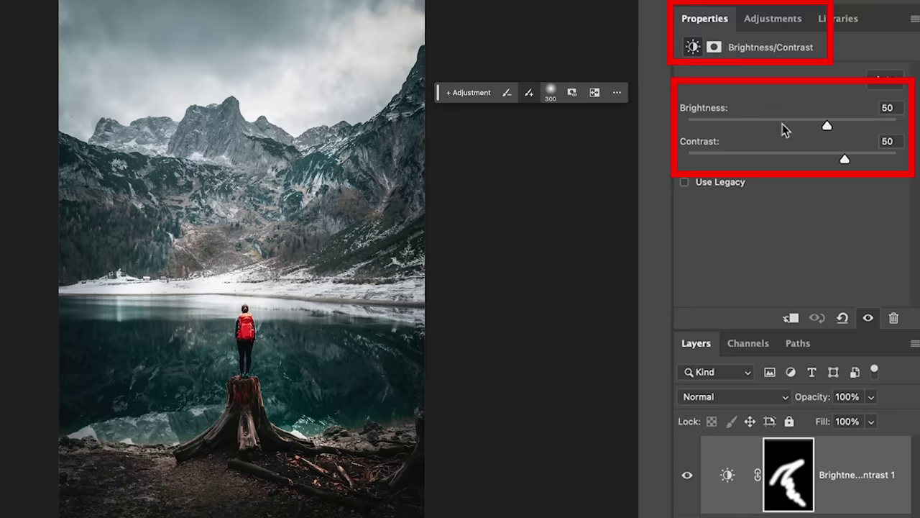
{"action": "left_click_drag", "start_coordinate": [825, 126], "coordinate": [763, 130]}
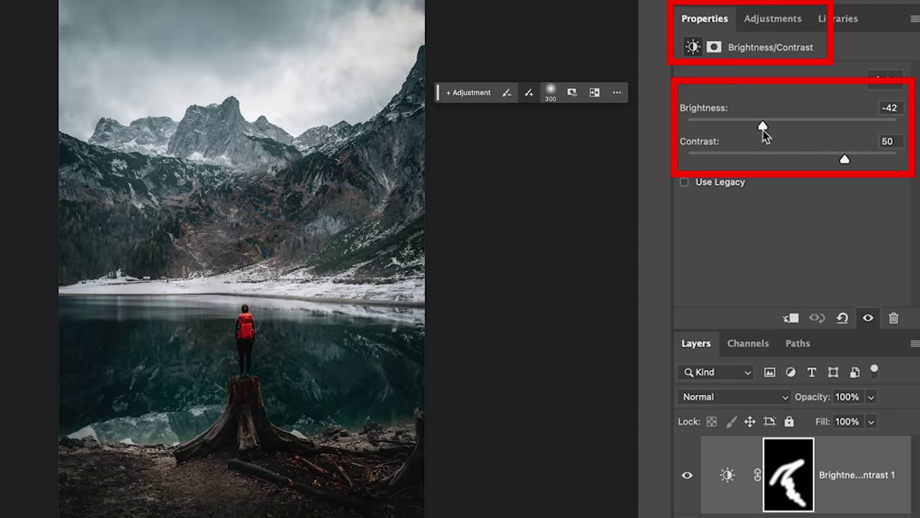
{"action": "double_click", "coordinate": [805, 135]}
{"action": "double_click", "coordinate": [843, 159]}
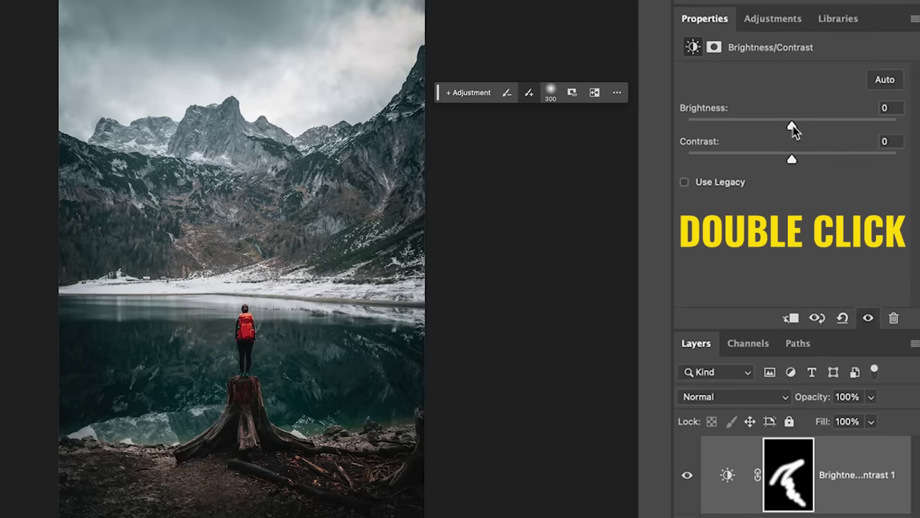
Set Brightness 150 and Contrast 100, and paint brightening across the foreground ground
{"action": "left_click_drag", "start_coordinate": [793, 129], "coordinate": [897, 126]}
{"action": "left_click_drag", "start_coordinate": [801, 159], "coordinate": [897, 158]}
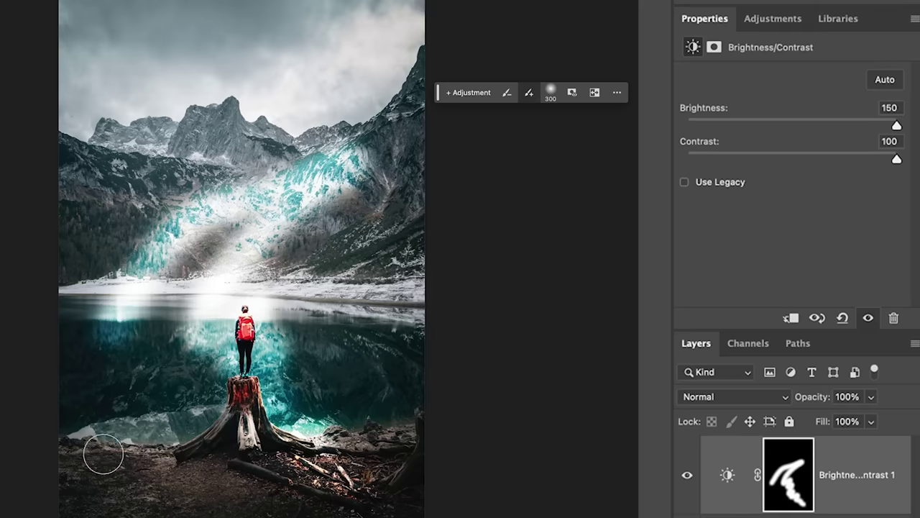
{"action": "mouse_move", "coordinate": [104, 451]}
{"action": "left_mouse_down"}
{"action": "mouse_move", "coordinate": [357, 470]}
{"action": "mouse_move", "coordinate": [234, 467]}
{"action": "mouse_move", "coordinate": [64, 484]}
{"action": "mouse_move", "coordinate": [321, 484]}
{"action": "mouse_move", "coordinate": [319, 497]}
{"action": "mouse_move", "coordinate": [136, 496]}
{"action": "mouse_move", "coordinate": [206, 500]}
{"action": "left_mouse_up"}
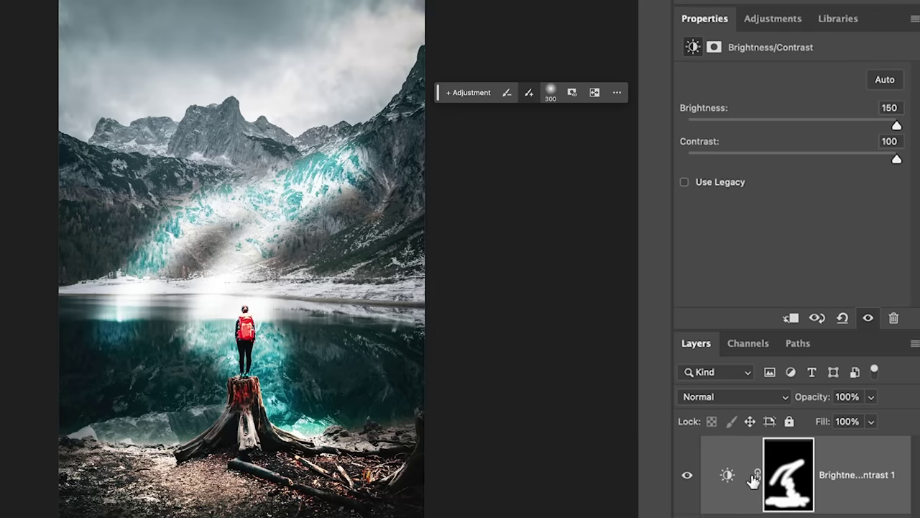
{"action": "scroll", "coordinate": [345, 259], "scroll_direction": "left", "scroll_amount": 10}
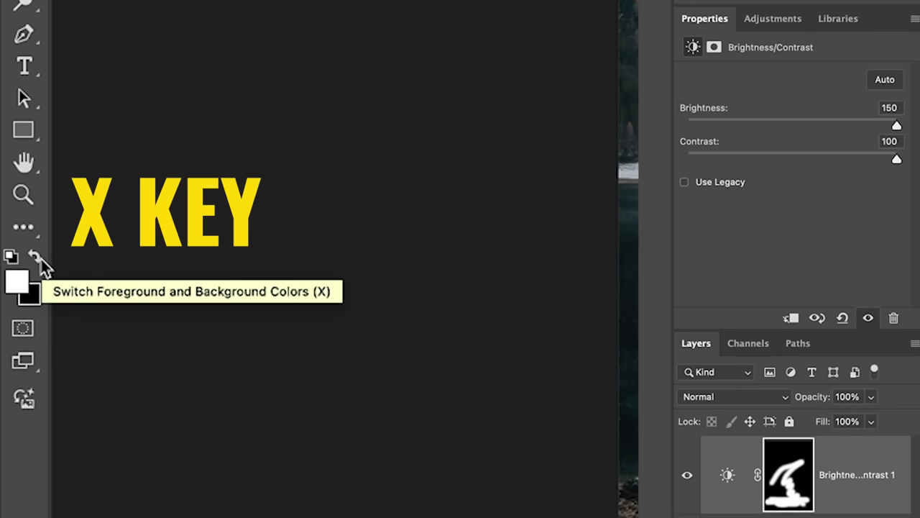
Paint out the glow above the hiker, then paint brightening onto the mountain base
{"action": "key", "text": "x"}
{"action": "key", "text": "x"}
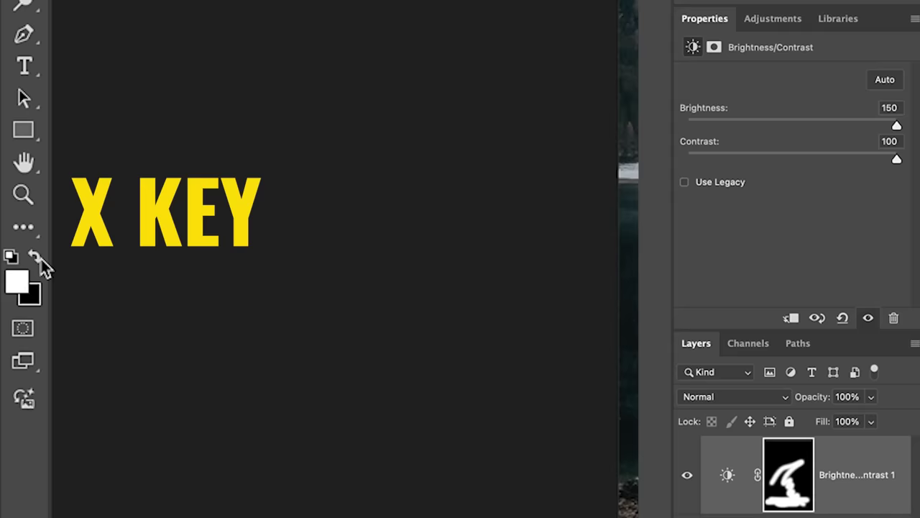
{"action": "key", "text": "x"}
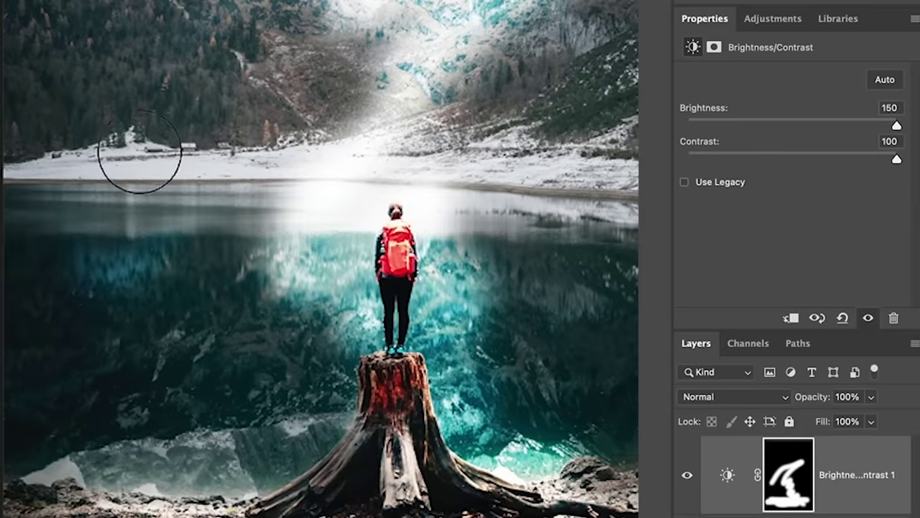
{"action": "mouse_move", "coordinate": [359, 21]}
{"action": "left_mouse_down"}
{"action": "mouse_move", "coordinate": [345, 14]}
{"action": "mouse_move", "coordinate": [343, 77]}
{"action": "mouse_move", "coordinate": [300, 169]}
{"action": "mouse_move", "coordinate": [373, 196]}
{"action": "left_mouse_up"}
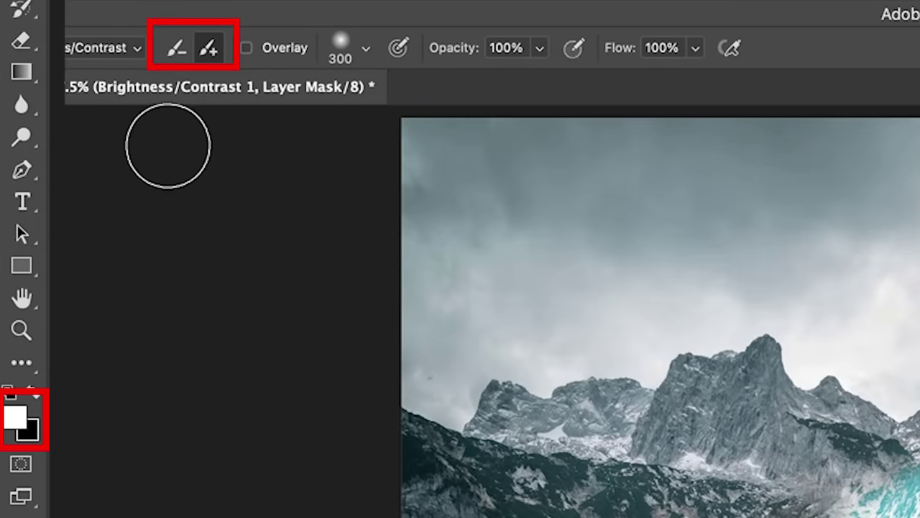
{"action": "key", "text": "x"}
{"action": "key", "text": "x"}
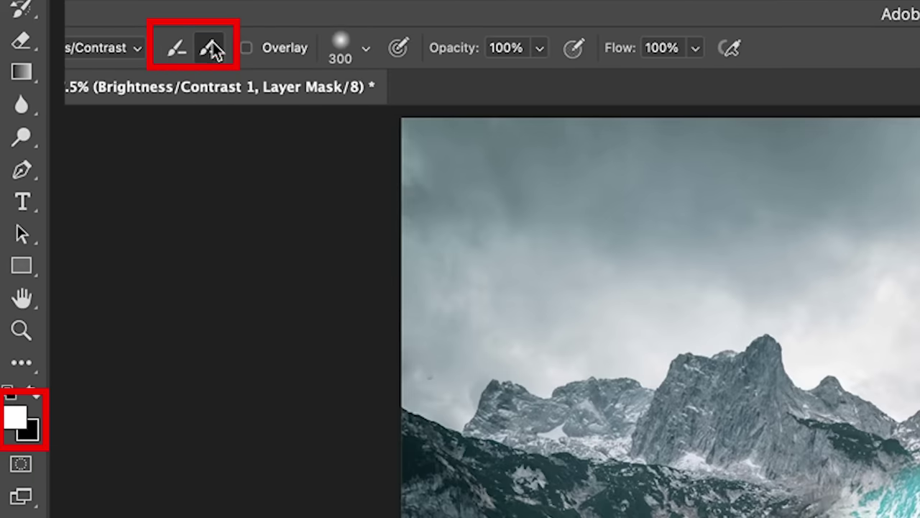
{"action": "left_click_drag", "start_coordinate": [648, 497], "coordinate": [755, 460]}
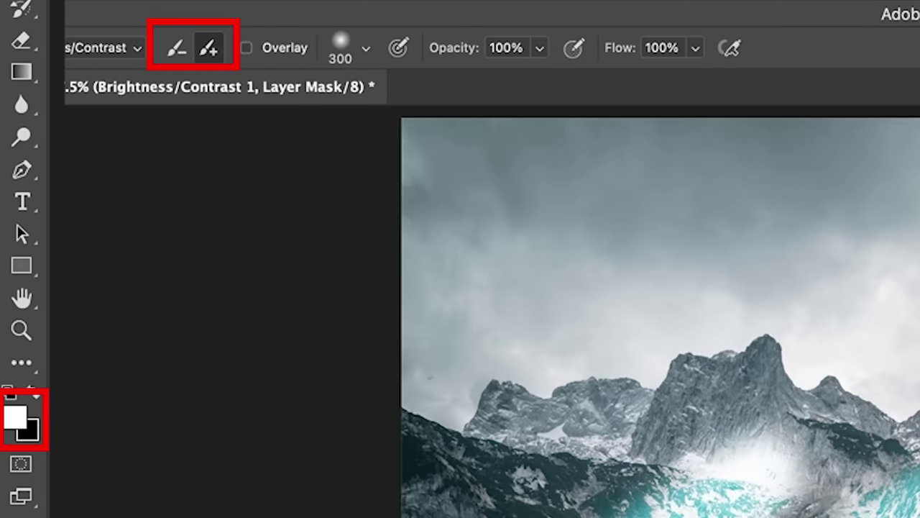
{"action": "left_click", "coordinate": [179, 51]}
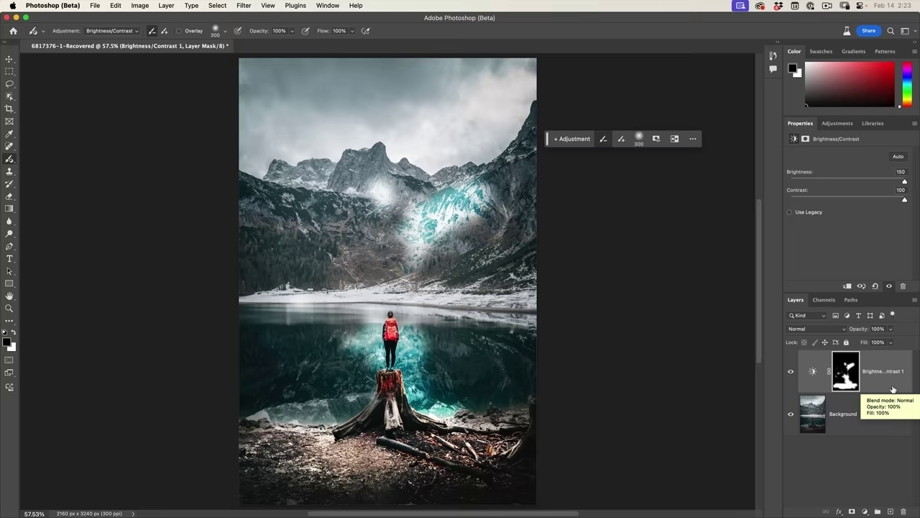
Delete the old Brightness/Contrast layer and start a new one brightening the water around the stump
{"action": "left_click_drag", "start_coordinate": [891, 389], "coordinate": [904, 511]}
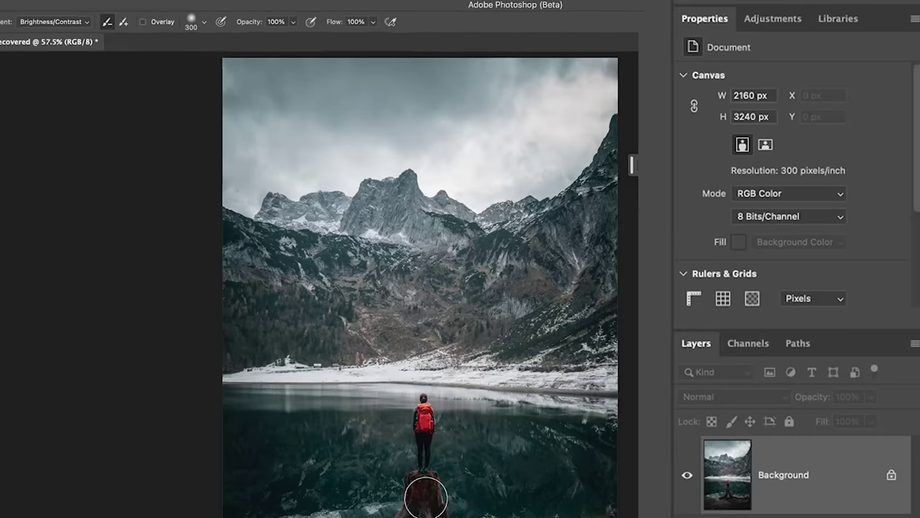
{"action": "left_click", "coordinate": [430, 476]}
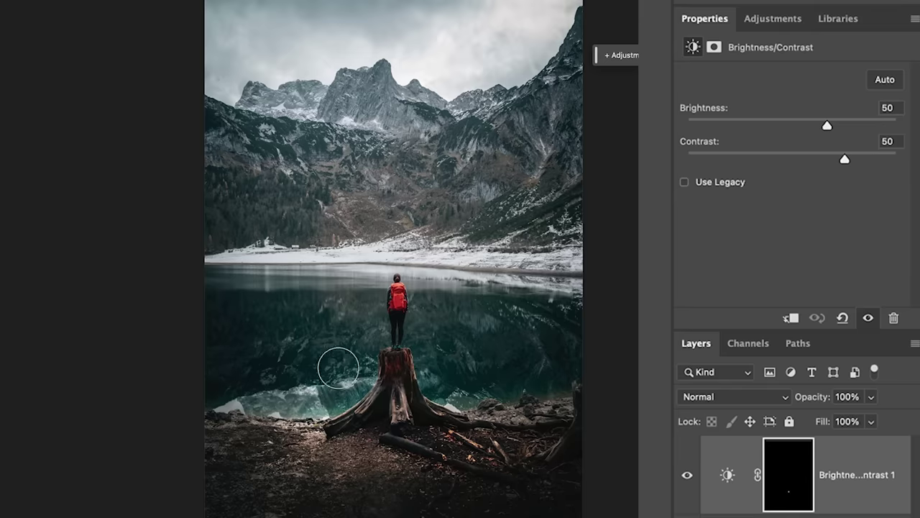
{"action": "mouse_move", "coordinate": [386, 430]}
{"action": "left_mouse_down"}
{"action": "mouse_move", "coordinate": [440, 400]}
{"action": "mouse_move", "coordinate": [425, 371]}
{"action": "mouse_move", "coordinate": [373, 331]}
{"action": "mouse_move", "coordinate": [333, 406]}
{"action": "left_mouse_up"}
Enlarge the brush, set Contrast 0 and Brightness 79, and brighten the stump and lake
{"action": "key", "text": "bracketright"}
{"action": "key", "text": "bracketright"}
{"action": "key", "text": "bracketright"}
{"action": "key", "text": "bracketright"}
{"action": "key", "text": "bracketright"}
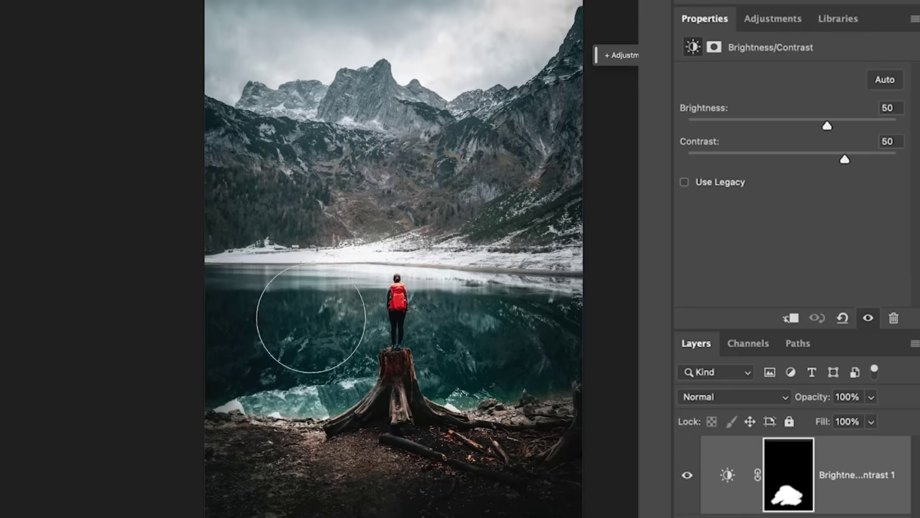
{"action": "left_click_drag", "start_coordinate": [396, 345], "coordinate": [387, 392]}
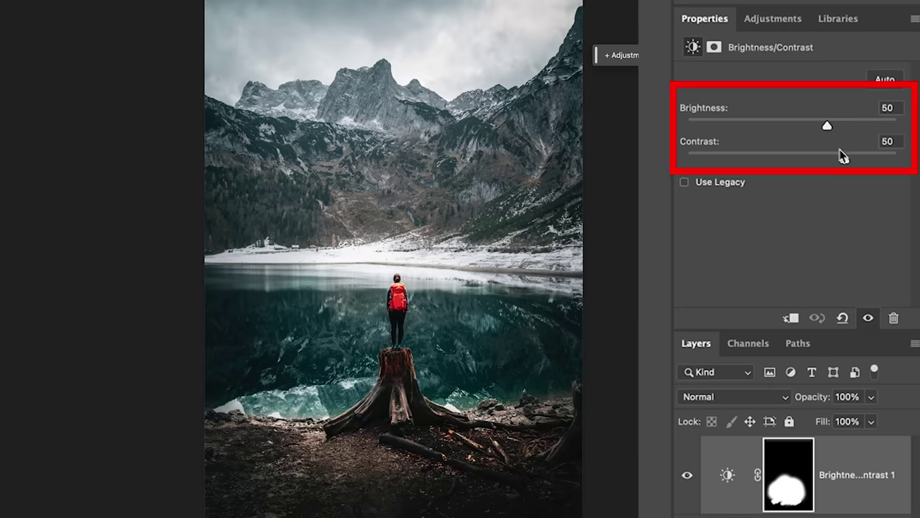
{"action": "left_click_drag", "start_coordinate": [846, 159], "coordinate": [791, 162]}
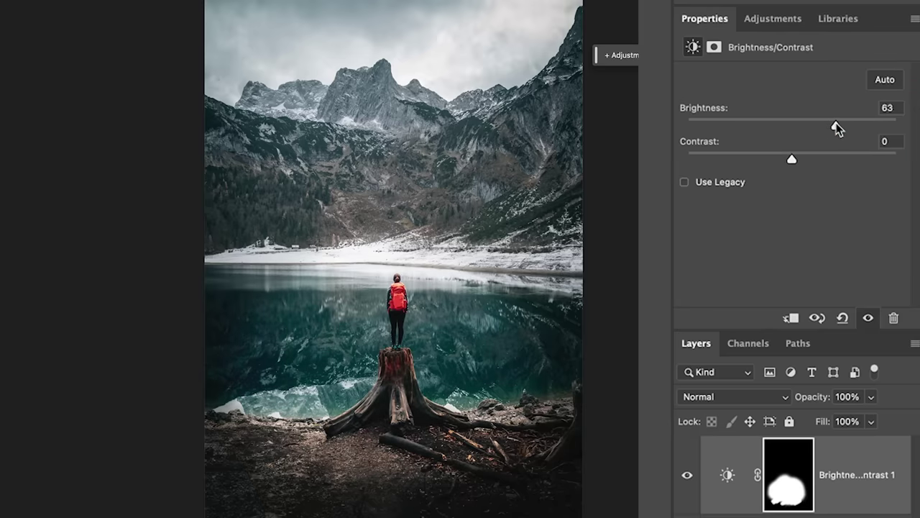
{"action": "left_click_drag", "start_coordinate": [838, 128], "coordinate": [849, 127]}
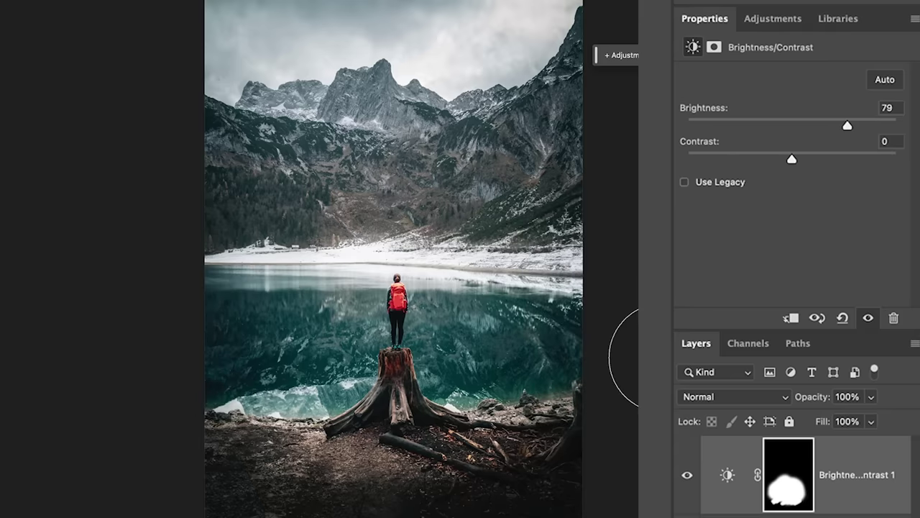
{"action": "left_click_drag", "start_coordinate": [637, 350], "coordinate": [587, 338]}
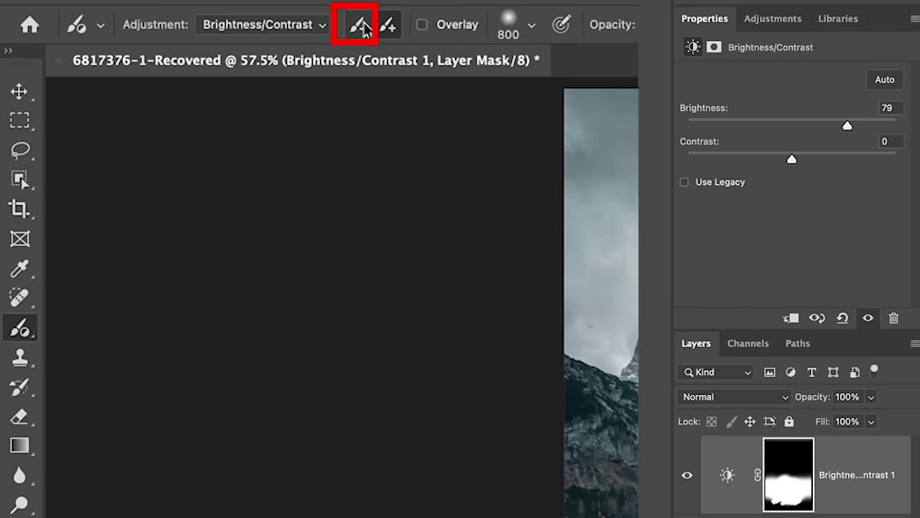
Switch to a smaller subtracting brush and show the mask overlay to paint out the hiker
{"action": "left_click", "coordinate": [366, 26]}
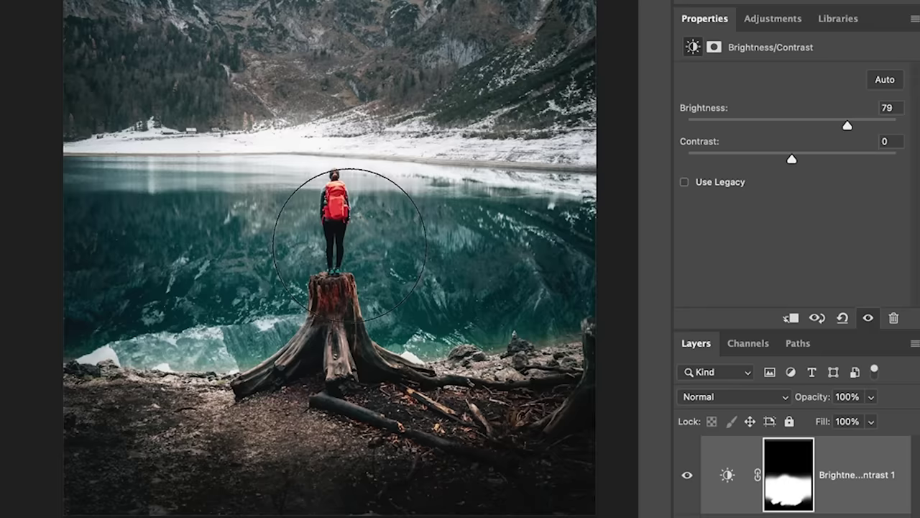
{"action": "key", "text": "bracketleft"}
{"action": "key", "text": "bracketleft"}
{"action": "key", "text": "bracketleft"}
{"action": "key", "text": "bracketleft"}
{"action": "key", "text": "bracketleft"}
{"action": "key", "text": "bracketleft"}
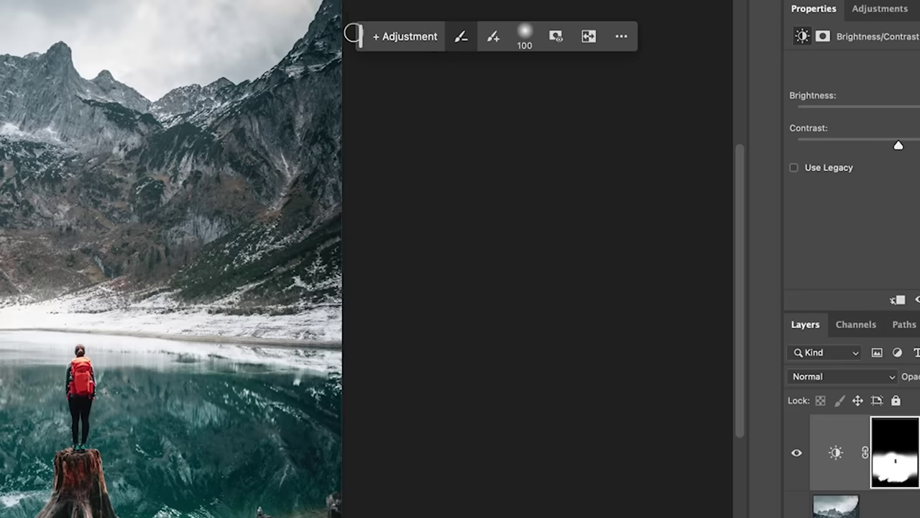
{"action": "left_click_drag", "start_coordinate": [363, 36], "coordinate": [352, 381]}
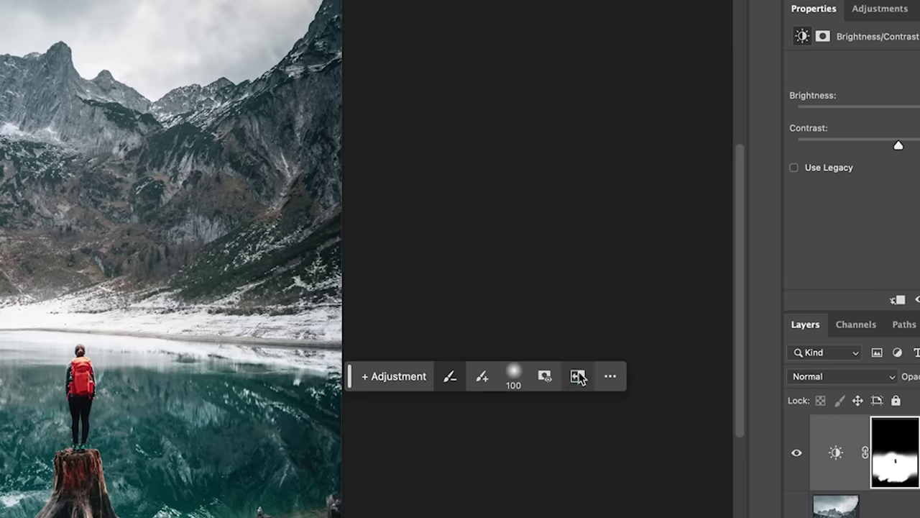
{"action": "left_click", "coordinate": [545, 380]}
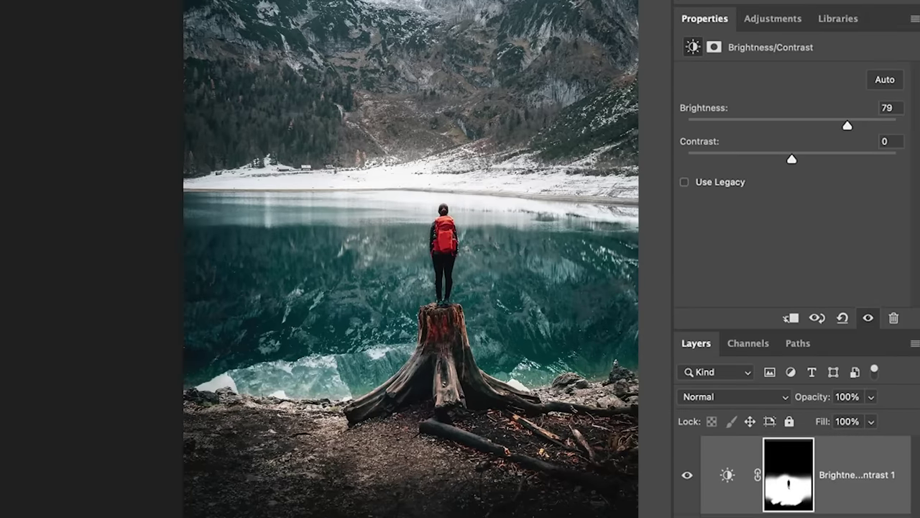
Compare the brightening before and after, ease Brightness to 73, and select the Background layer
{"action": "left_click", "coordinate": [684, 479]}
{"action": "left_click", "coordinate": [686, 477]}
{"action": "left_click", "coordinate": [685, 478]}
{"action": "left_click", "coordinate": [685, 477]}
{"action": "left_click", "coordinate": [686, 477]}
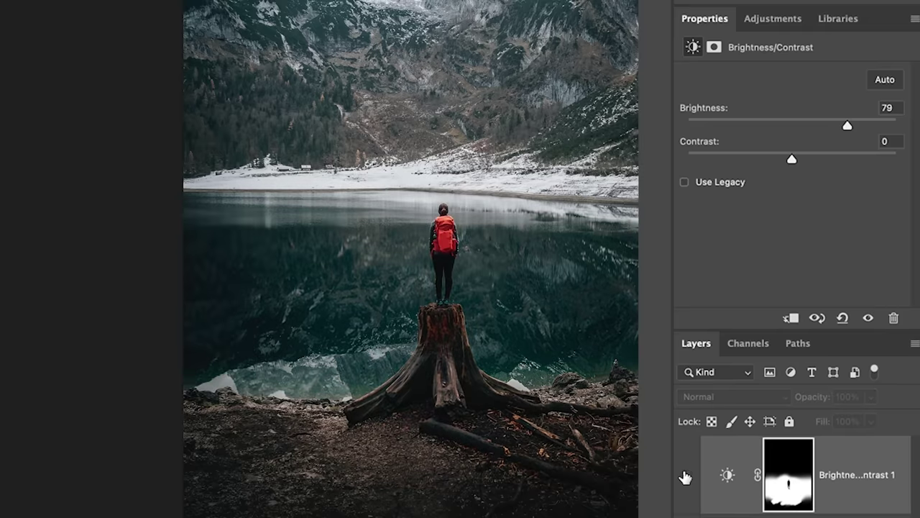
{"action": "left_click", "coordinate": [686, 477]}
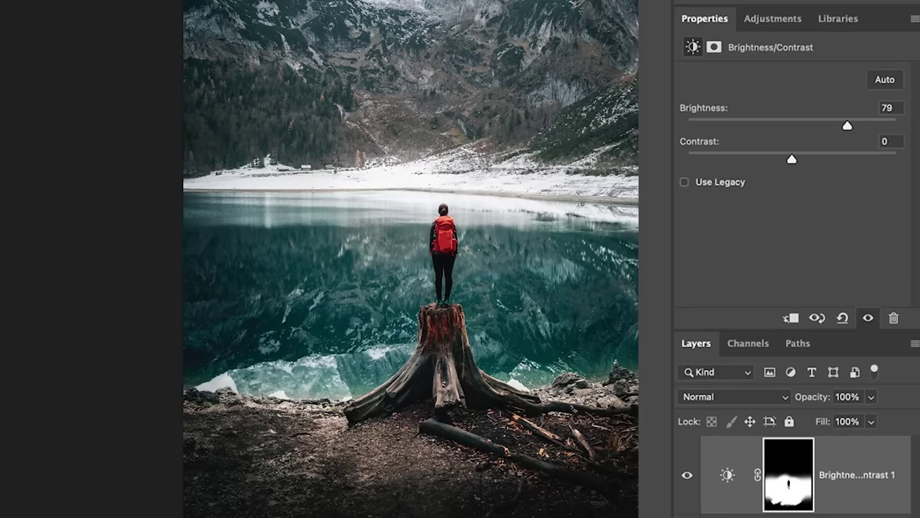
{"action": "left_click_drag", "start_coordinate": [848, 126], "coordinate": [844, 131]}
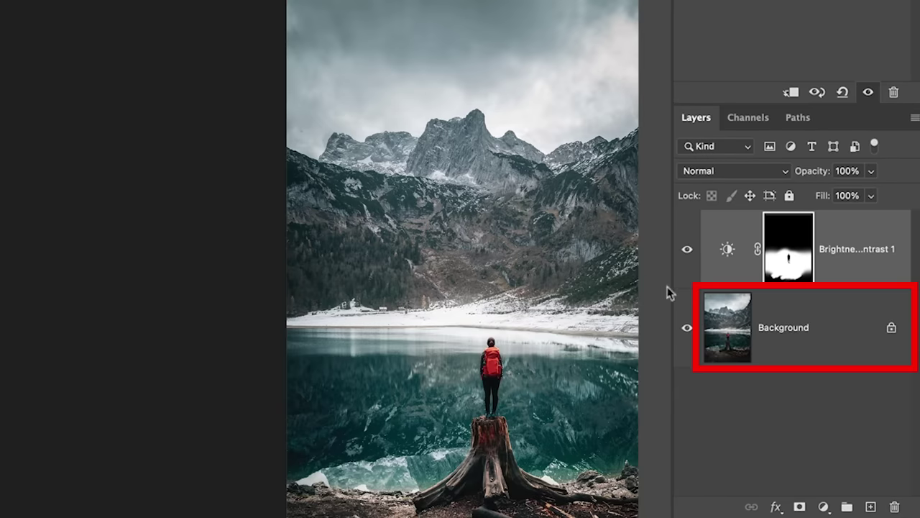
{"action": "left_click", "coordinate": [789, 331]}
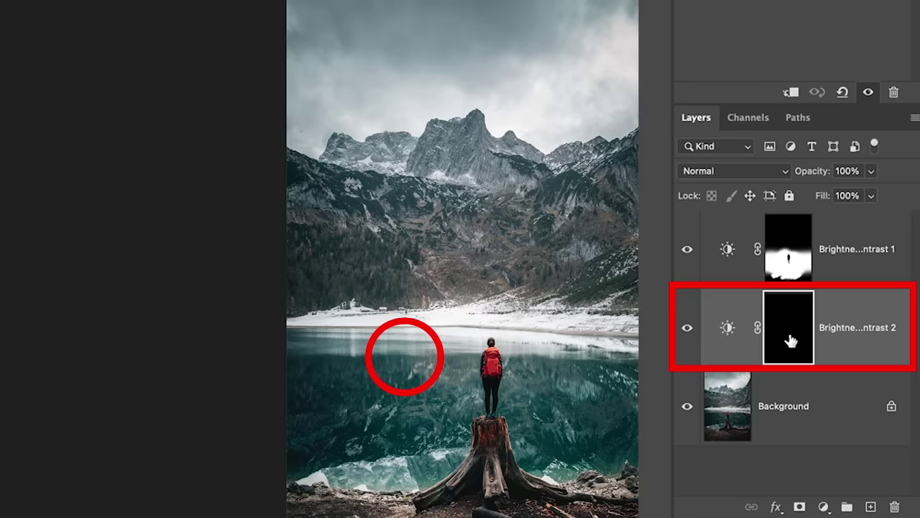
Set Brightness/Contrast 2 to Brightness -58 and paint darkening across the upper sky
{"action": "double_click", "coordinate": [744, 330]}
{"action": "left_click_drag", "start_coordinate": [824, 205], "coordinate": [805, 208]}
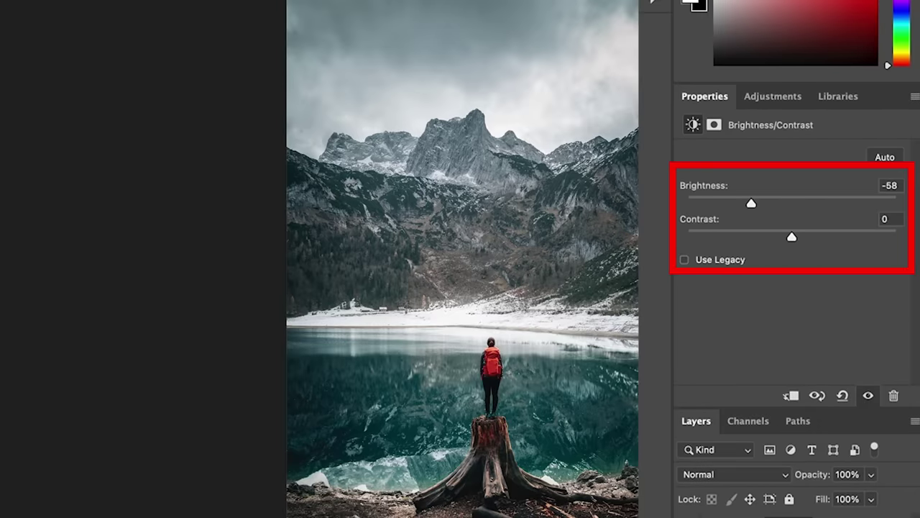
{"action": "key", "text": "Tab"}
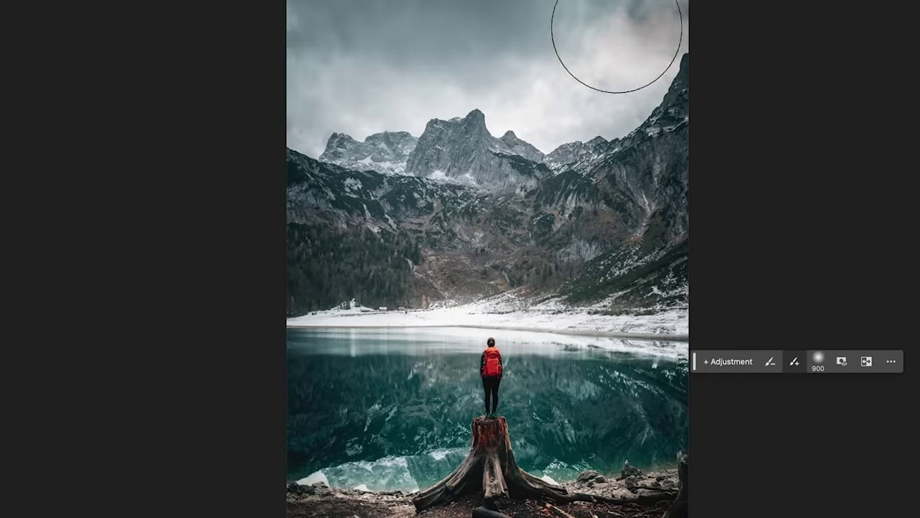
{"action": "mouse_move", "coordinate": [617, 33]}
{"action": "left_mouse_down"}
{"action": "mouse_move", "coordinate": [683, 1]}
{"action": "mouse_move", "coordinate": [602, 0]}
{"action": "mouse_move", "coordinate": [266, 29]}
{"action": "left_mouse_up"}
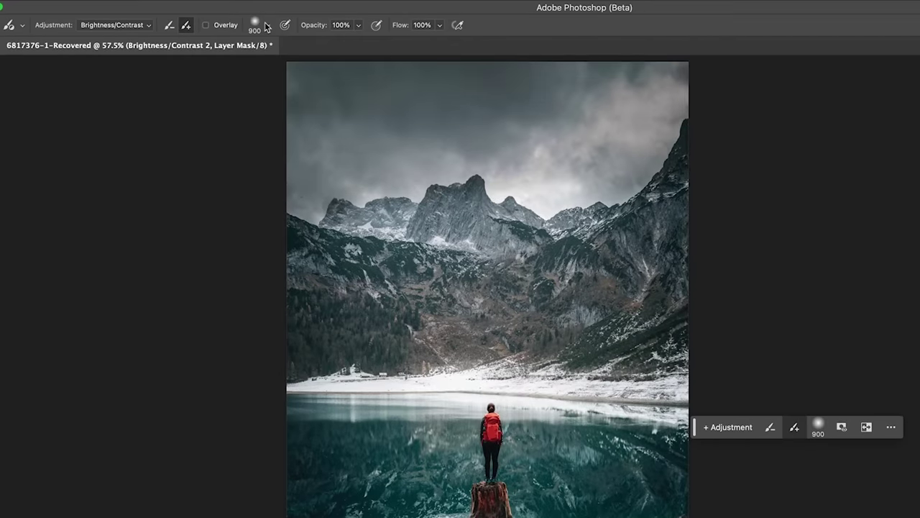
{"action": "left_click", "coordinate": [266, 27]}
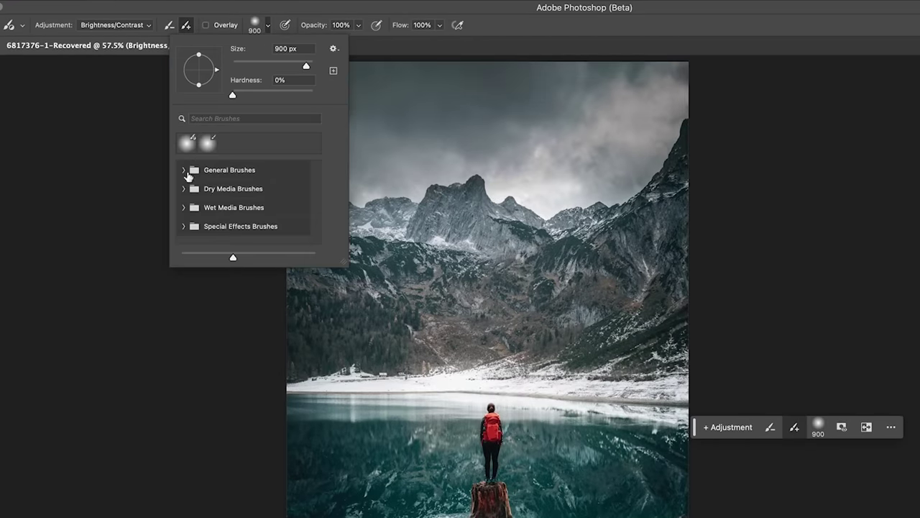
Pick the Soft Round brush from General Brushes
{"action": "left_click", "coordinate": [189, 175]}
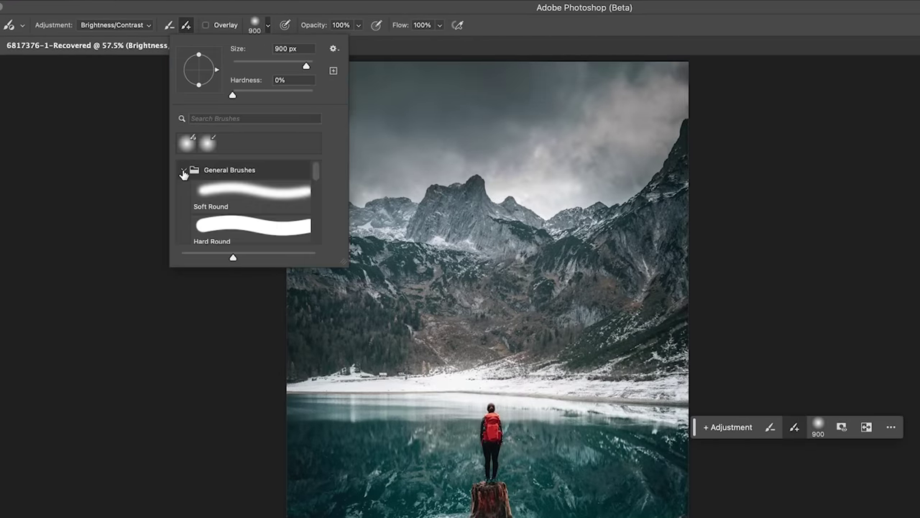
{"action": "left_click", "coordinate": [242, 192]}
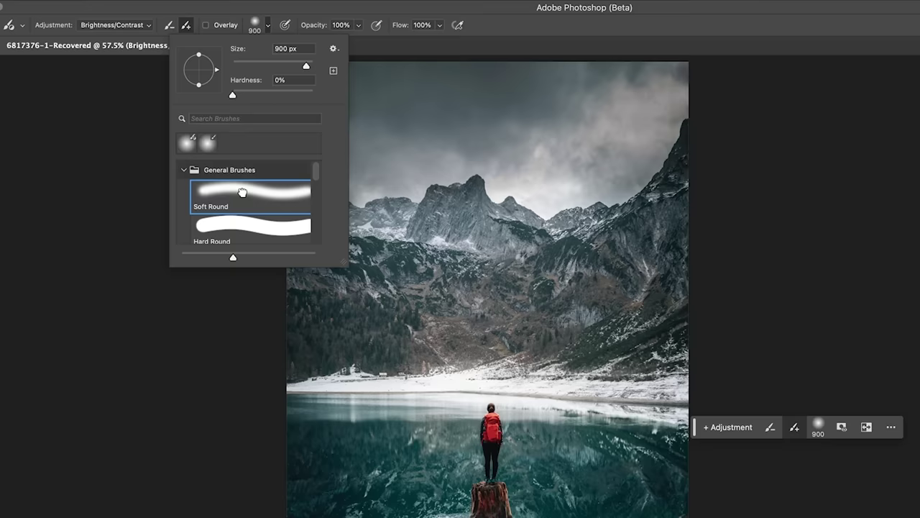
{"action": "left_click", "coordinate": [273, 12]}
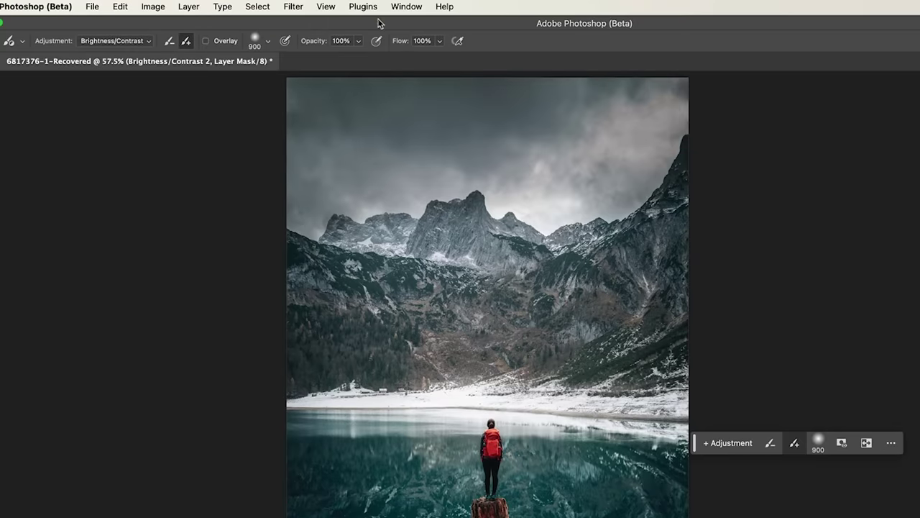
In Brush Settings, enable Transfer with Opacity Jitter controlled by Pen Pressure
{"action": "left_click", "coordinate": [406, 7]}
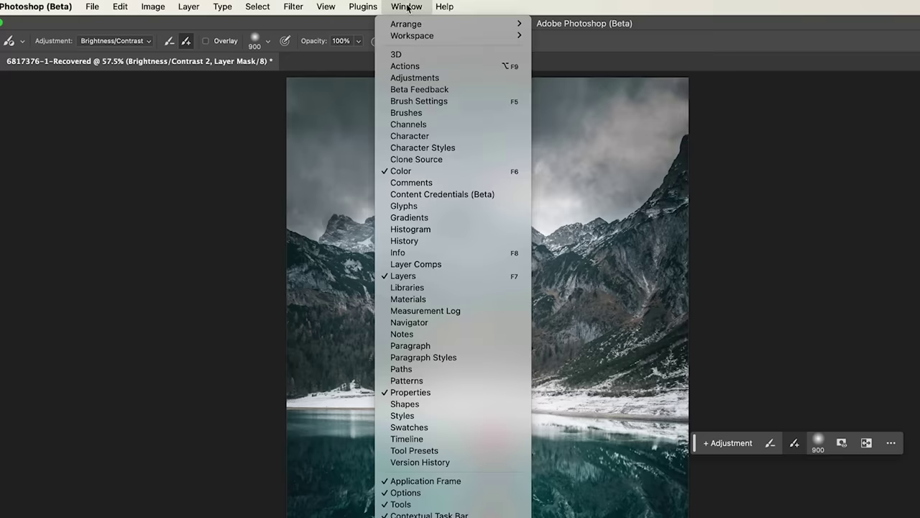
{"action": "left_click", "coordinate": [417, 101]}
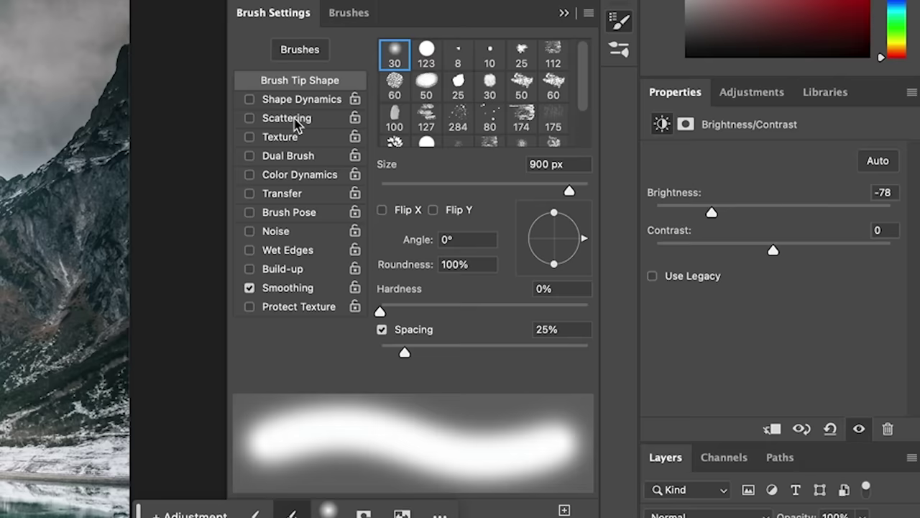
{"action": "left_click", "coordinate": [282, 194]}
{"action": "left_click", "coordinate": [482, 87]}
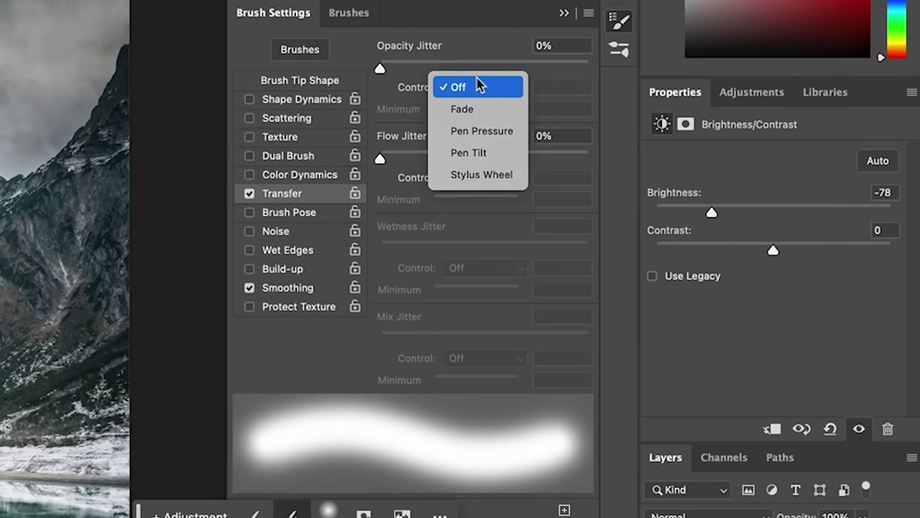
{"action": "left_click", "coordinate": [478, 135]}
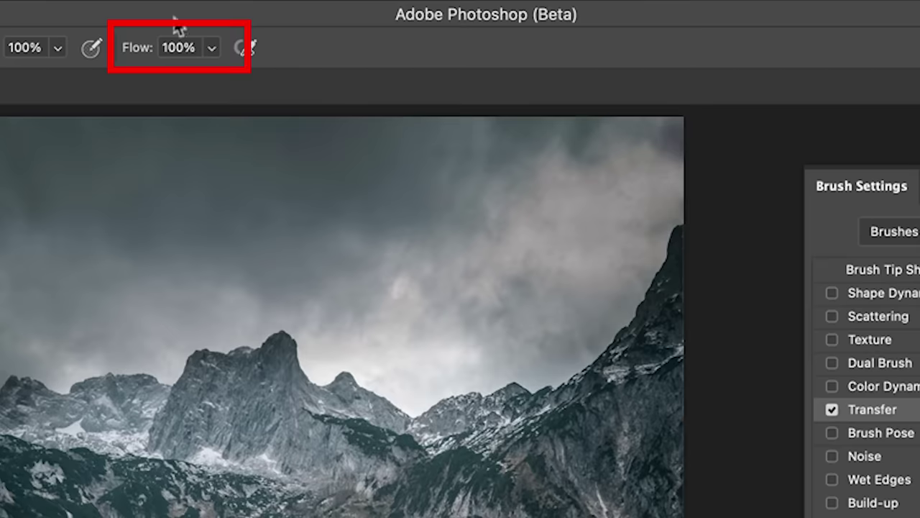
Lower the brush flow and paint Brightness/Contrast 2 darkening along the bottom of the photo
{"action": "left_click_drag", "start_coordinate": [157, 38], "coordinate": [21, 65]}
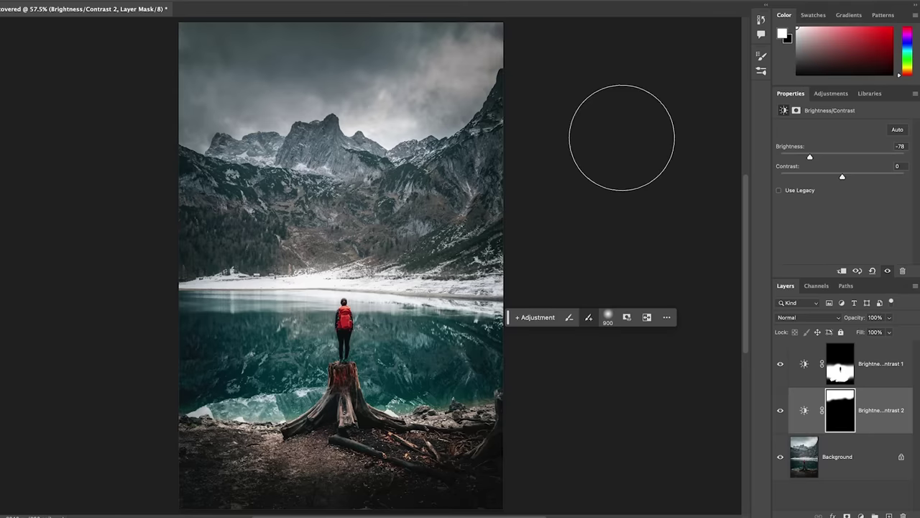
{"action": "mouse_move", "coordinate": [519, 382]}
{"action": "left_mouse_down"}
{"action": "mouse_move", "coordinate": [499, 489]}
{"action": "mouse_move", "coordinate": [431, 515]}
{"action": "mouse_move", "coordinate": [48, 453]}
{"action": "left_mouse_up"}
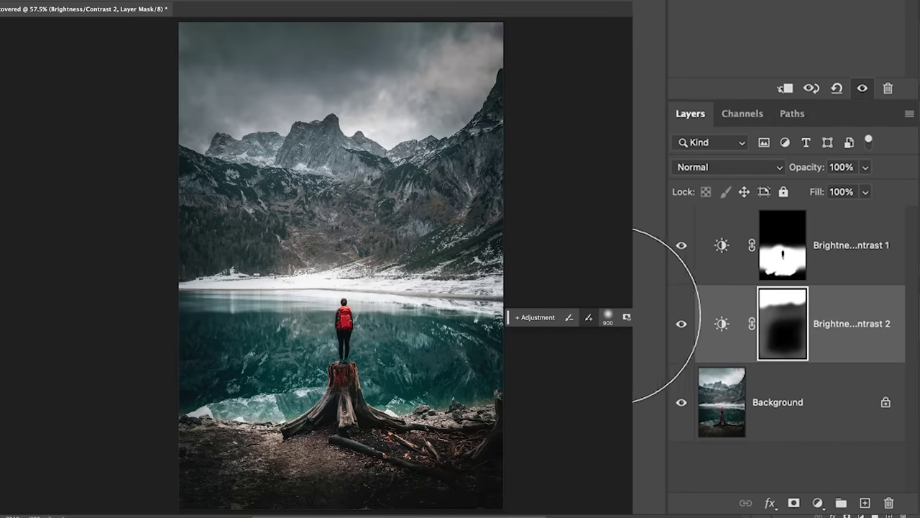
Toggle Brightness/Contrast 2 and Brightness/Contrast 1 visibility on and off to compare their effects
{"action": "left_click", "coordinate": [682, 323]}
{"action": "left_click", "coordinate": [682, 324]}
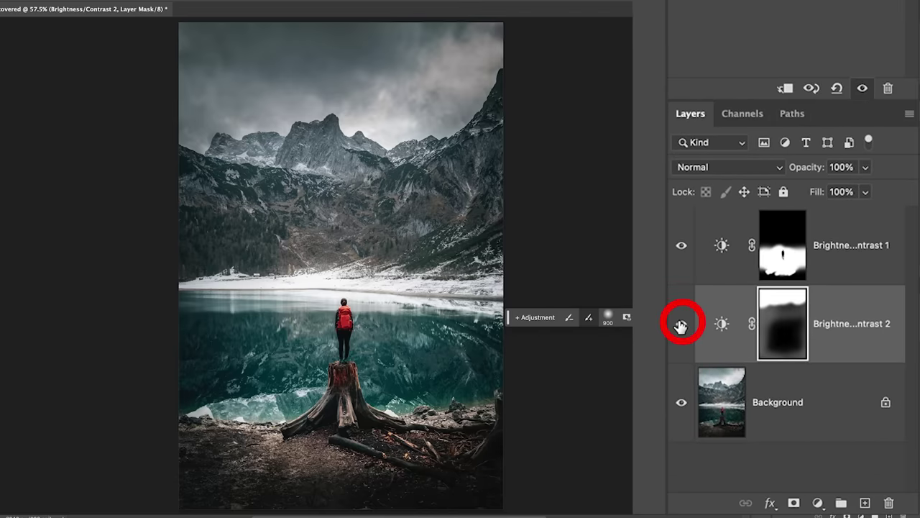
{"action": "left_click", "coordinate": [682, 323]}
{"action": "left_click", "coordinate": [682, 323]}
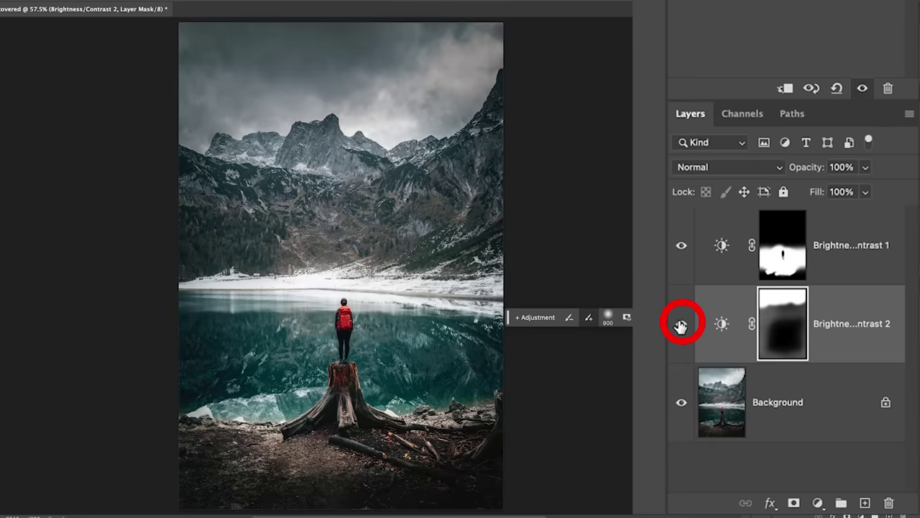
{"action": "left_click", "coordinate": [682, 247]}
{"action": "left_click", "coordinate": [681, 247]}
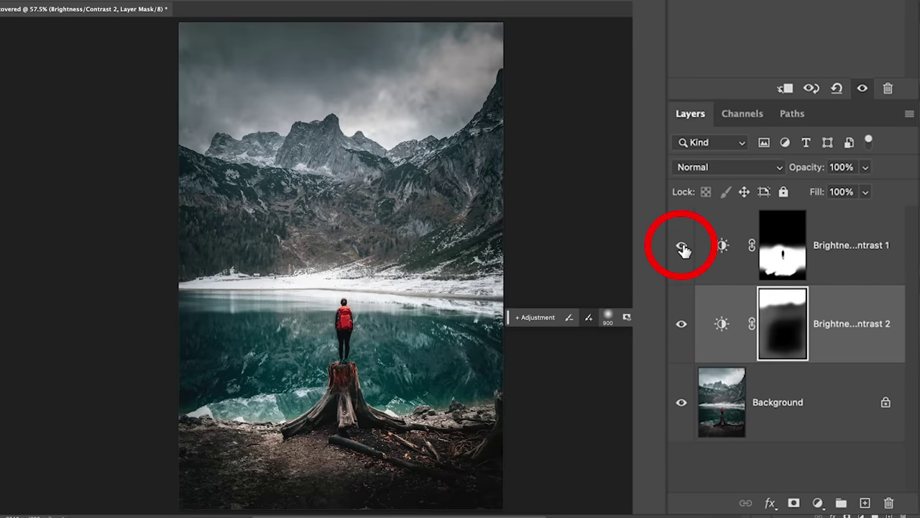
Set the Brightness/Contrast 1 layer opacity to 75%
{"action": "left_click", "coordinate": [783, 246]}
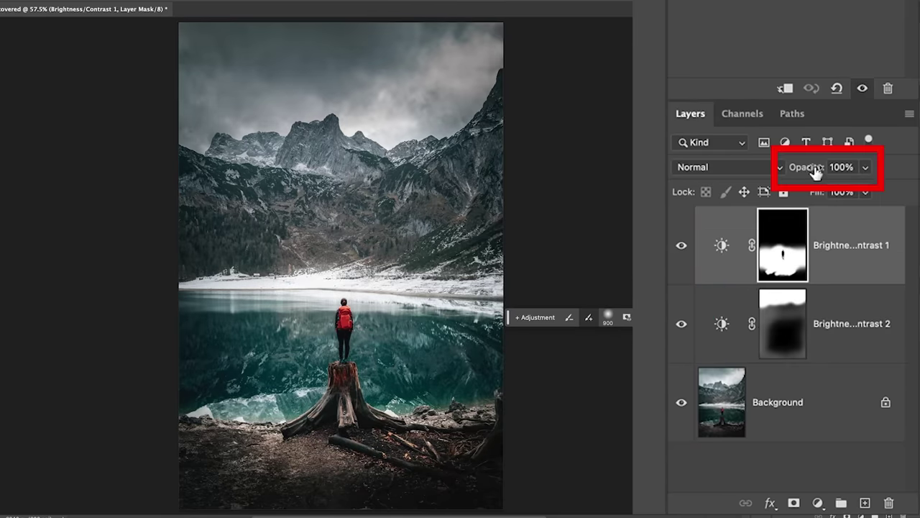
{"action": "mouse_move", "coordinate": [813, 172]}
{"action": "left_mouse_down"}
{"action": "mouse_move", "coordinate": [733, 175]}
{"action": "mouse_move", "coordinate": [811, 170]}
{"action": "left_mouse_up"}
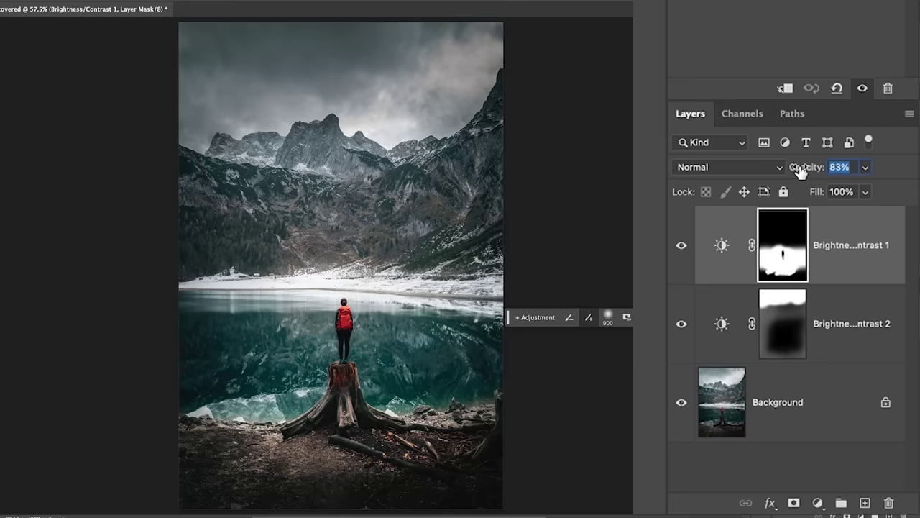
{"action": "type", "text": "75"}
{"action": "key", "text": "Return"}
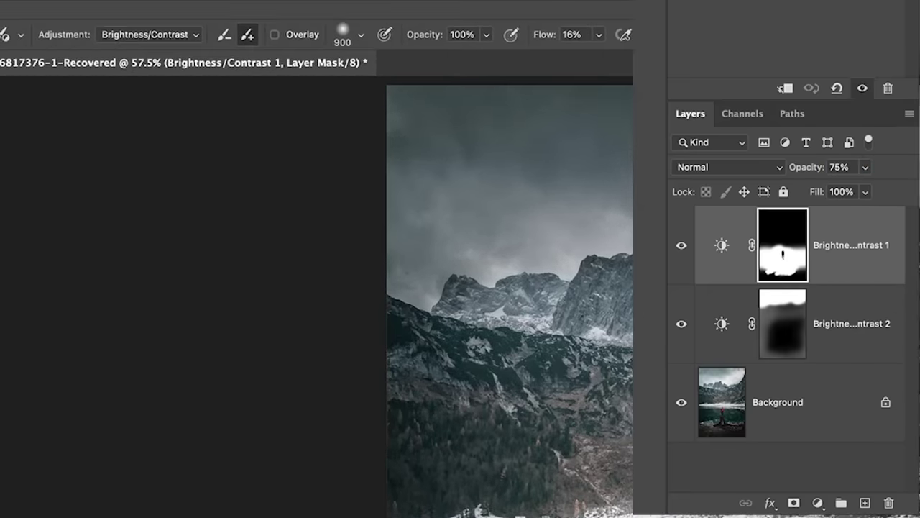
Switch the adjustment brush type to Vibrance and shrink the brush to 300
{"action": "left_click", "coordinate": [165, 36]}
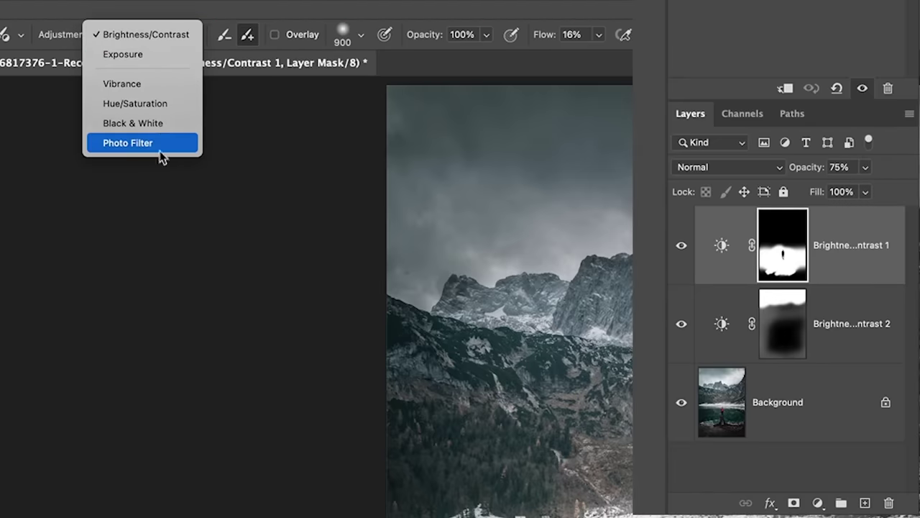
{"action": "left_click", "coordinate": [154, 85]}
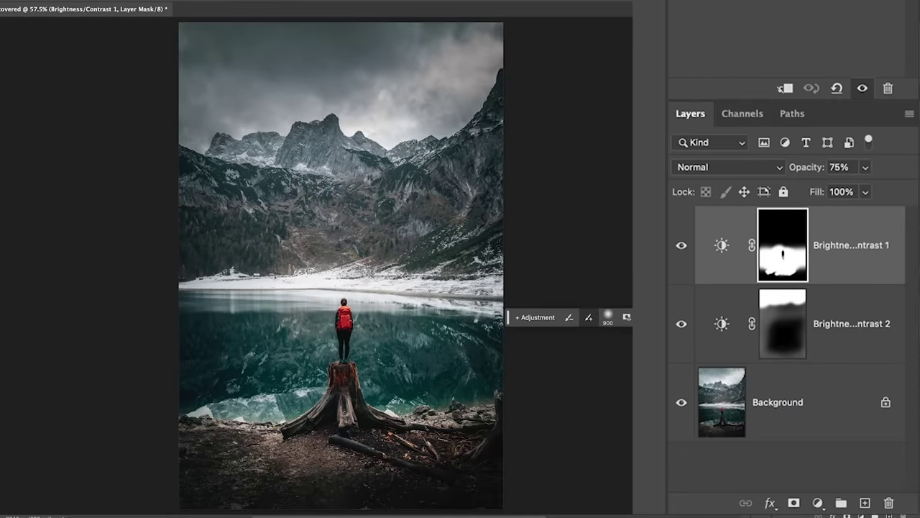
{"action": "key", "text": "bracketleft"}
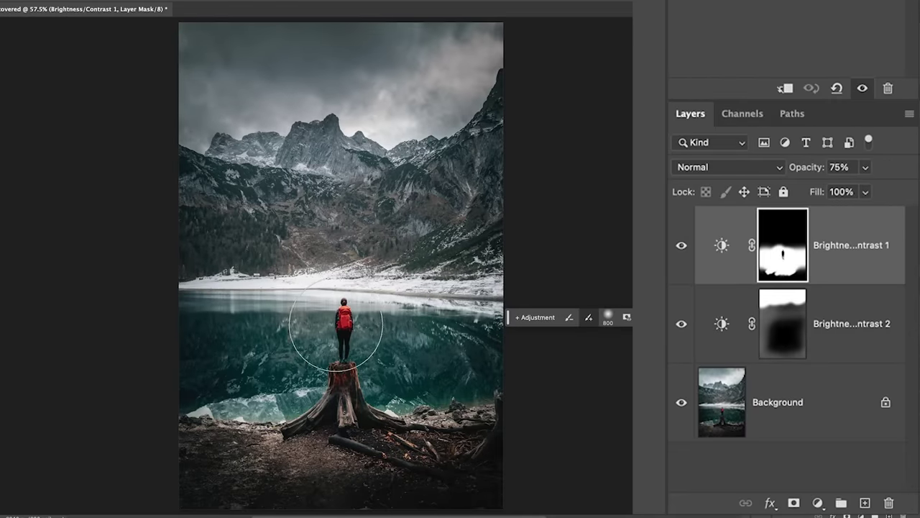
{"action": "key", "text": "bracketleft"}
{"action": "key", "text": "bracketleft"}
{"action": "key", "text": "bracketleft"}
{"action": "key", "text": "bracketleft"}
{"action": "key", "text": "bracketleft"}
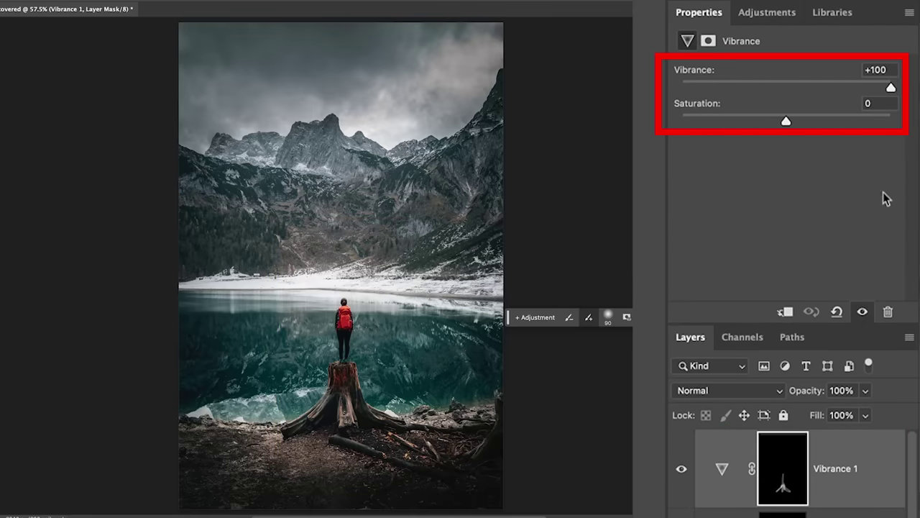
Keep Vibrance at +100, enlarge the brush to 600, and paint vibrance over the water around the stump
{"action": "mouse_move", "coordinate": [892, 88]}
{"action": "left_mouse_down"}
{"action": "mouse_move", "coordinate": [703, 86]}
{"action": "mouse_move", "coordinate": [810, 87]}
{"action": "left_mouse_up"}
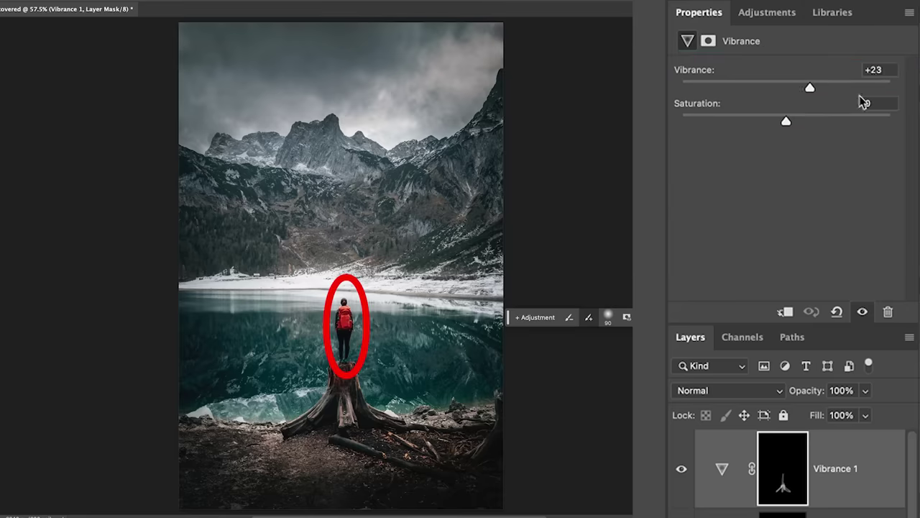
{"action": "left_click_drag", "start_coordinate": [870, 104], "coordinate": [891, 88]}
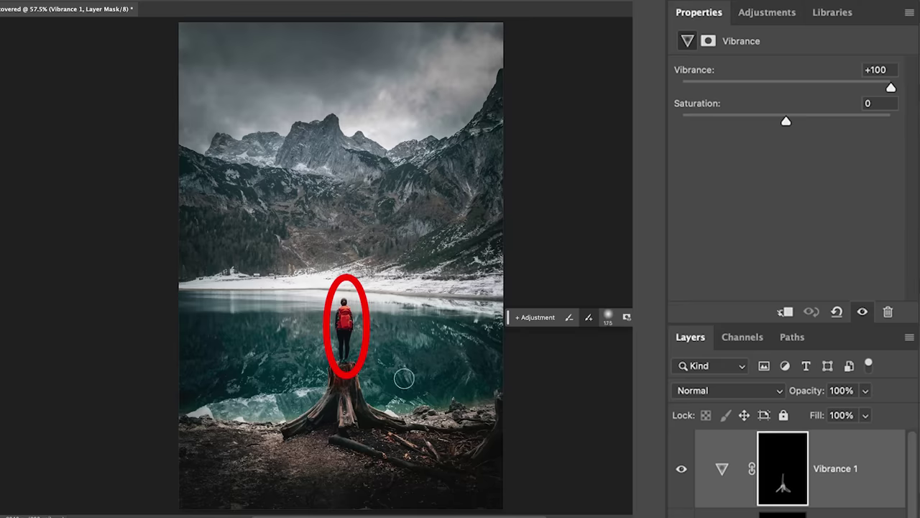
{"action": "key", "text": "bracketright"}
{"action": "key", "text": "bracketright"}
{"action": "key", "text": "bracketright"}
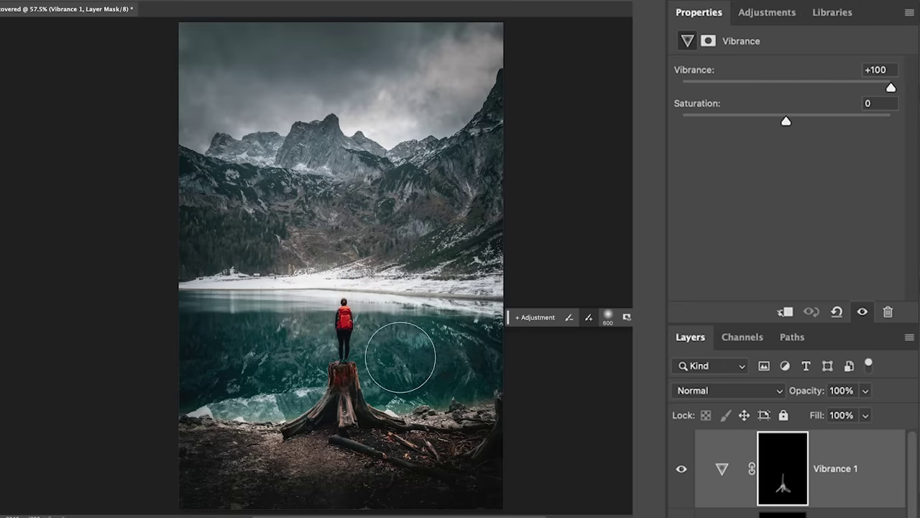
{"action": "left_click_drag", "start_coordinate": [417, 397], "coordinate": [453, 379]}
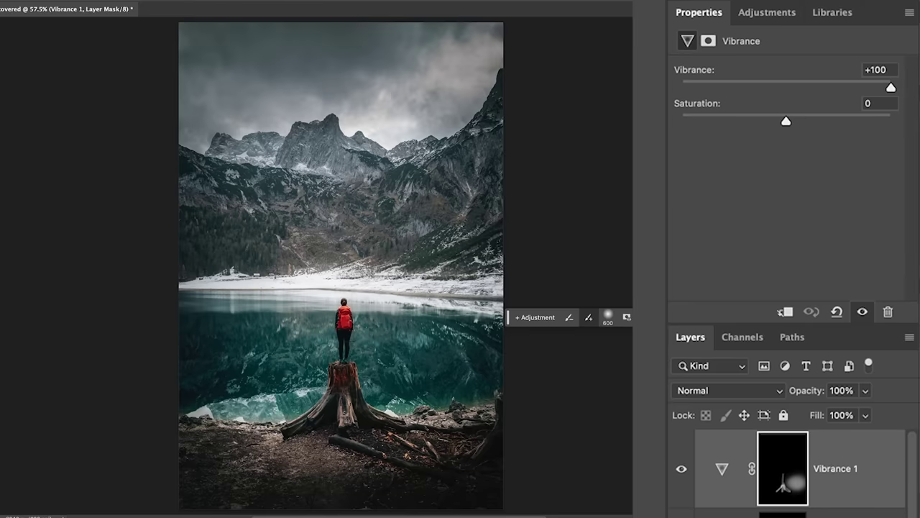
{"action": "left_click_drag", "start_coordinate": [306, 338], "coordinate": [410, 385]}
{"action": "mouse_move", "coordinate": [891, 87]}
{"action": "left_mouse_down"}
{"action": "mouse_move", "coordinate": [801, 87]}
{"action": "mouse_move", "coordinate": [874, 87]}
{"action": "left_mouse_up"}
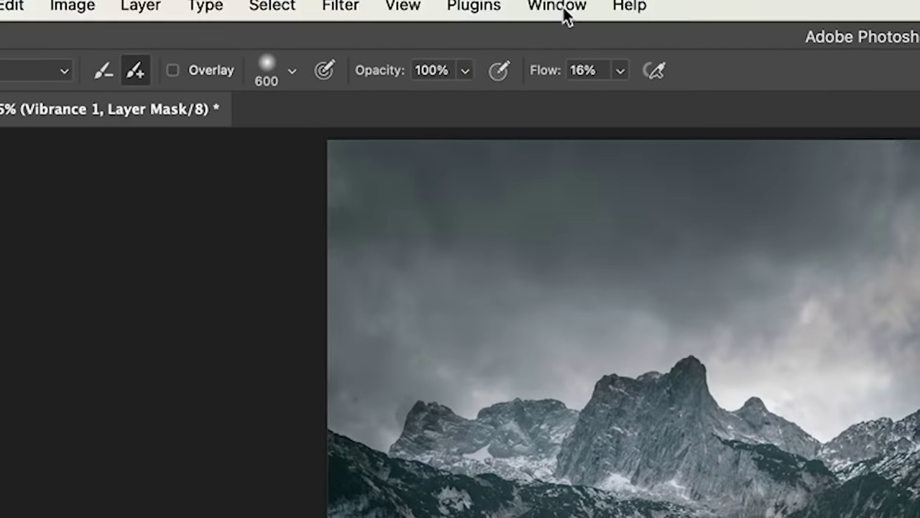
Open the Brush Settings panel from the Window menu
{"action": "left_click", "coordinate": [565, 16]}
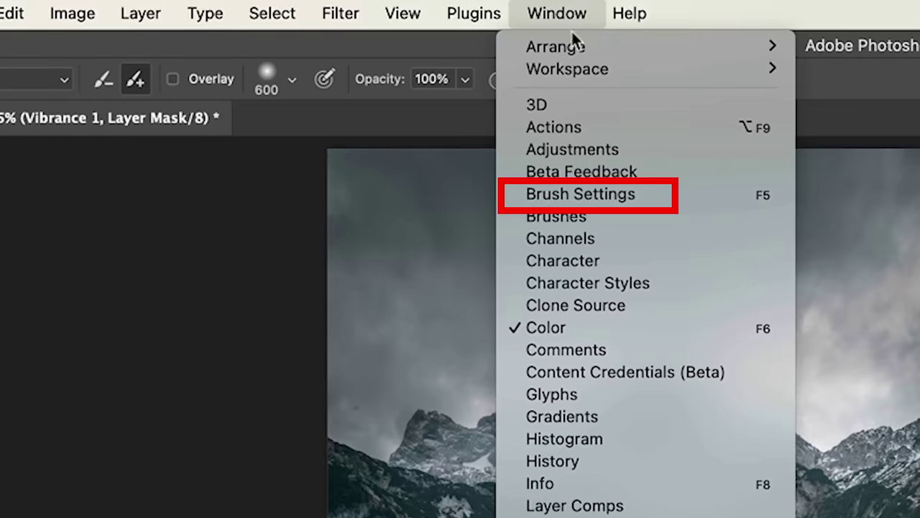
{"action": "left_click", "coordinate": [596, 196]}
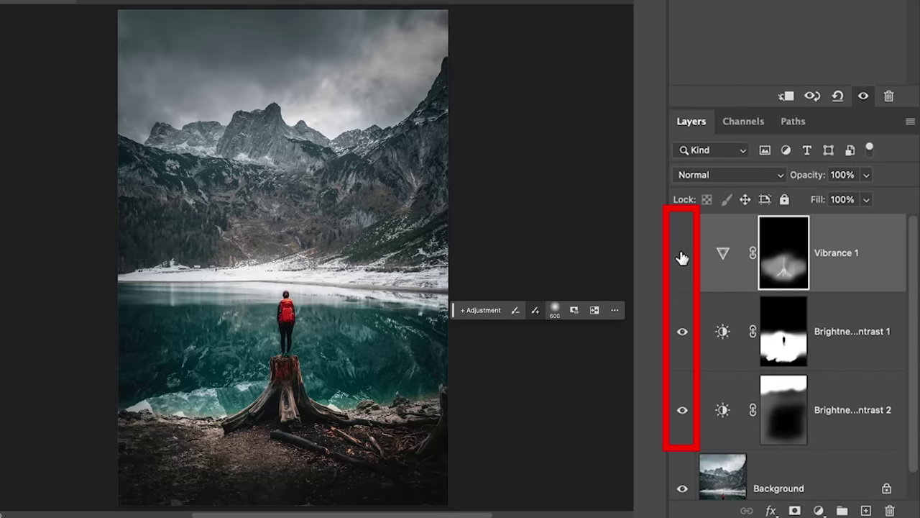
{"action": "left_click", "coordinate": [682, 407]}
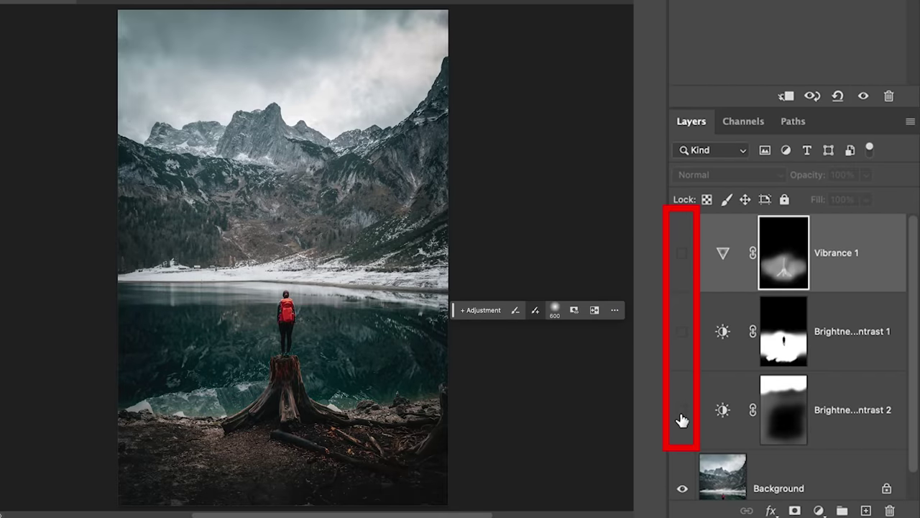
{"action": "left_click", "coordinate": [684, 250]}
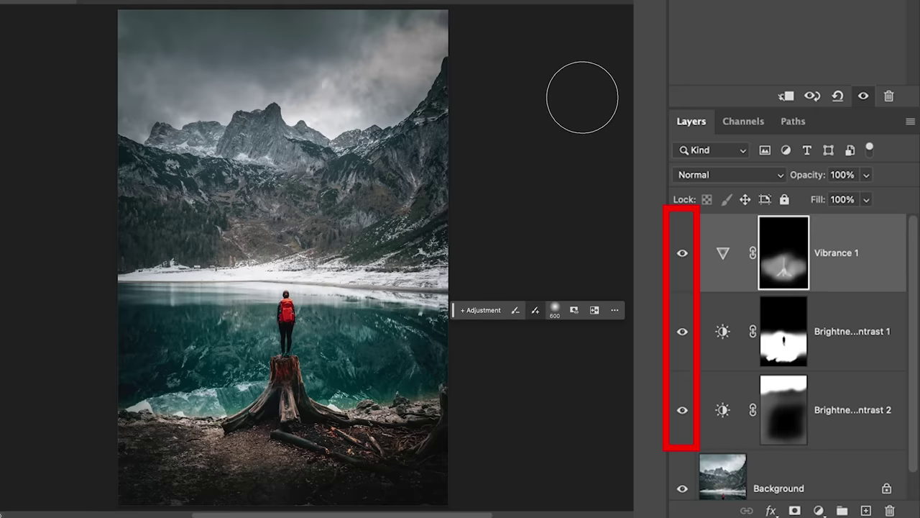